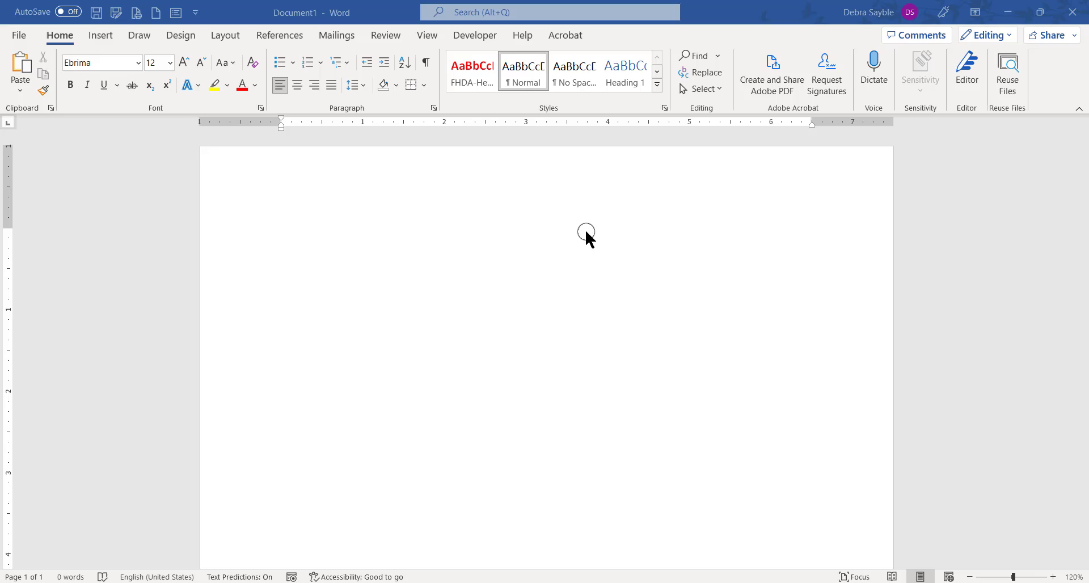
- Enter the formula =lorem(4,3) on the first line of the blank page
left_click(323, 255)
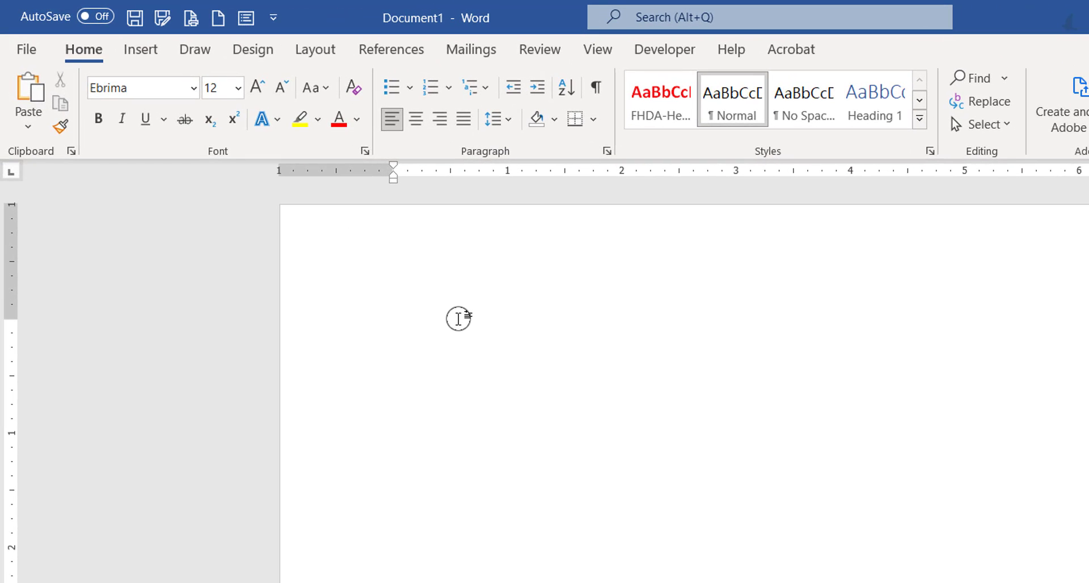
type("=")
type("l")
type("orem")
type("(")
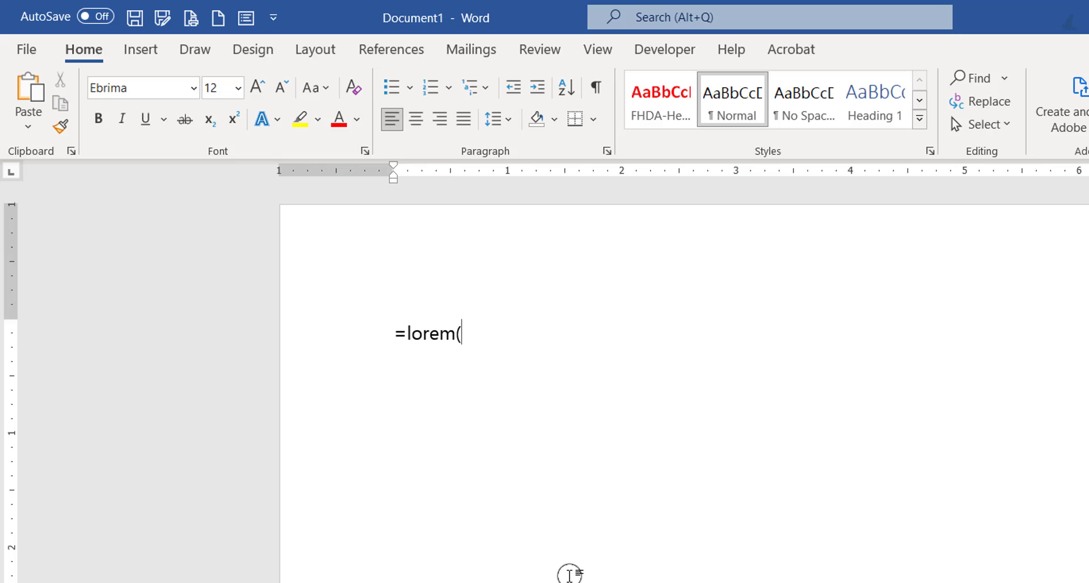
type("4")
type("3")
type(")")
- Expand =lorem(4,3) into four paragraphs of Lorem ipsum text
key("Return")
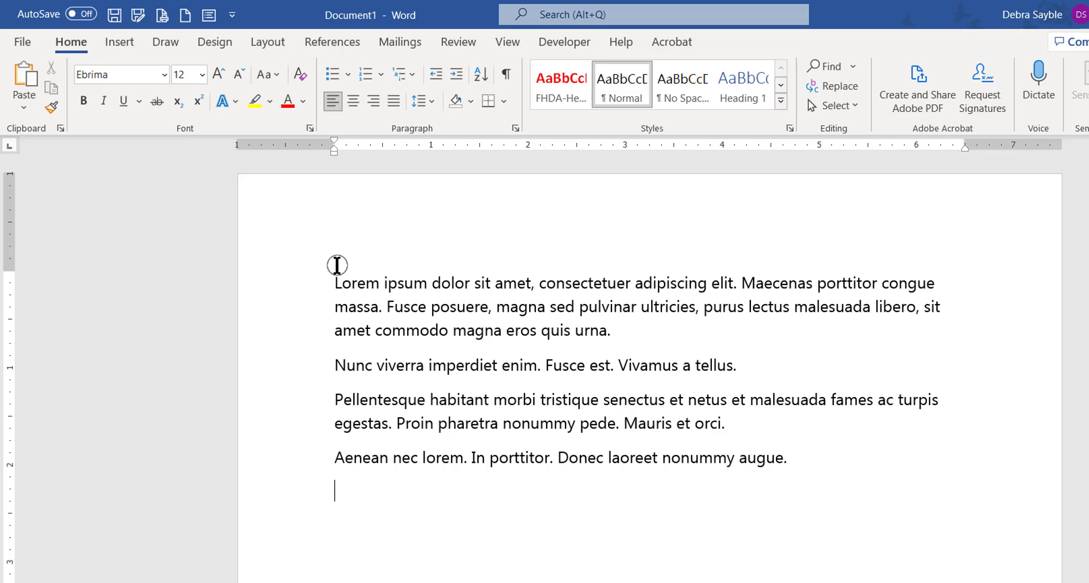
- Color the opening word 'Lorem' red
double_click(349, 284)
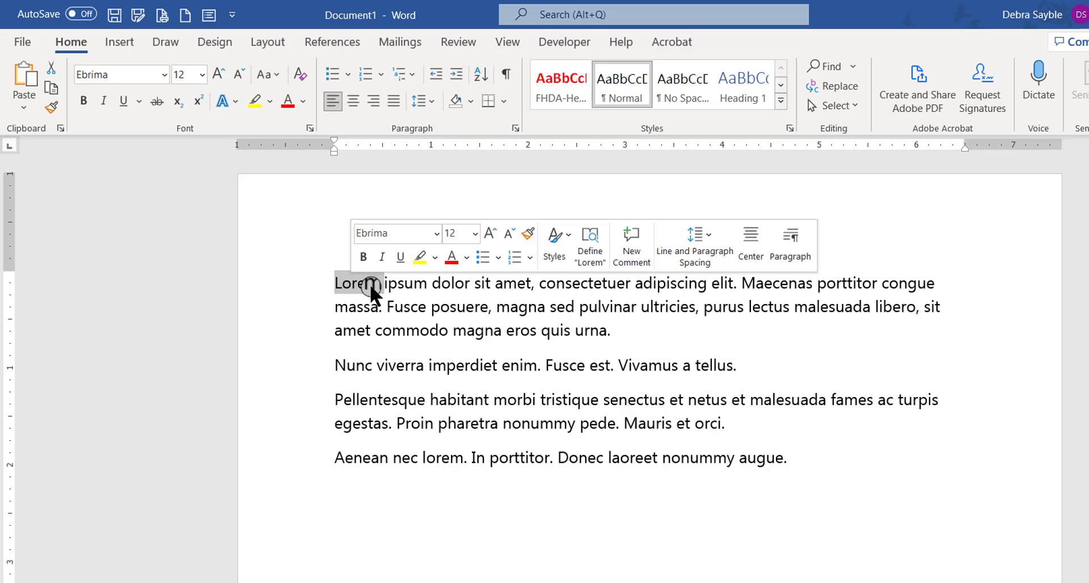
left_click(452, 256)
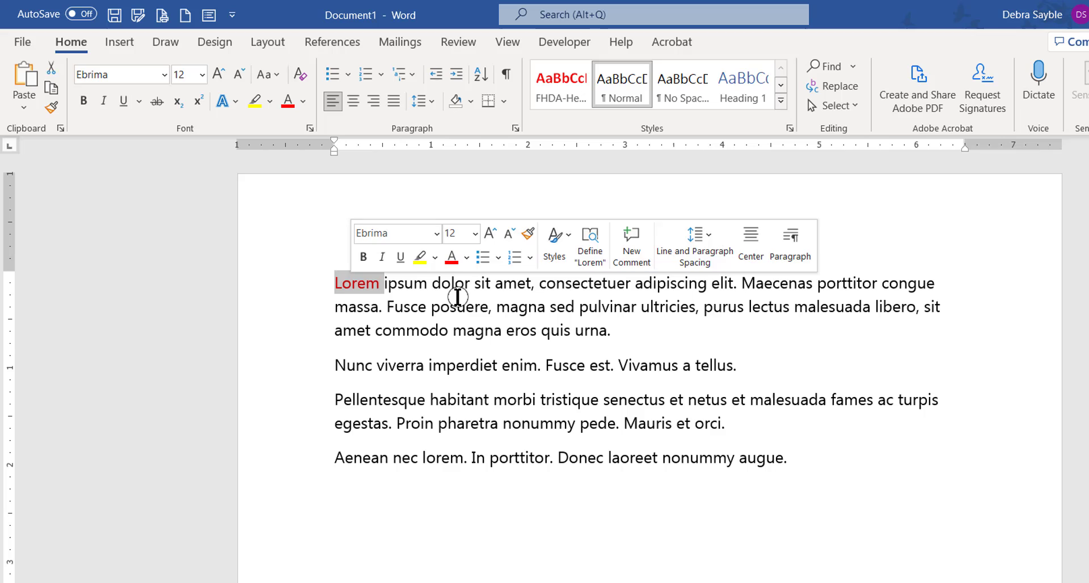
left_click(458, 307)
- Set the whole first line in the Freestyle Script font
left_click(311, 293)
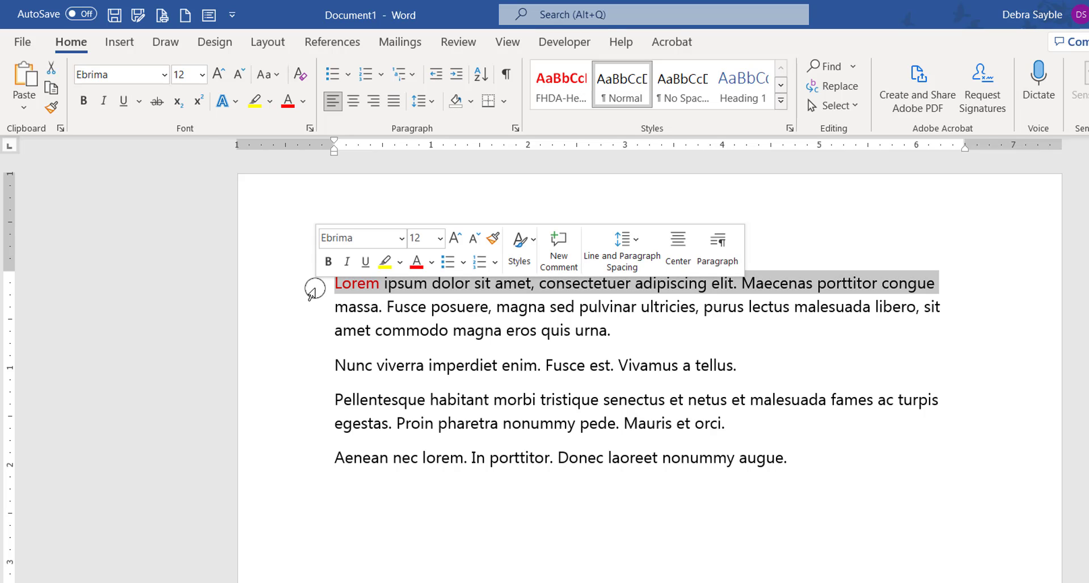
left_click(163, 75)
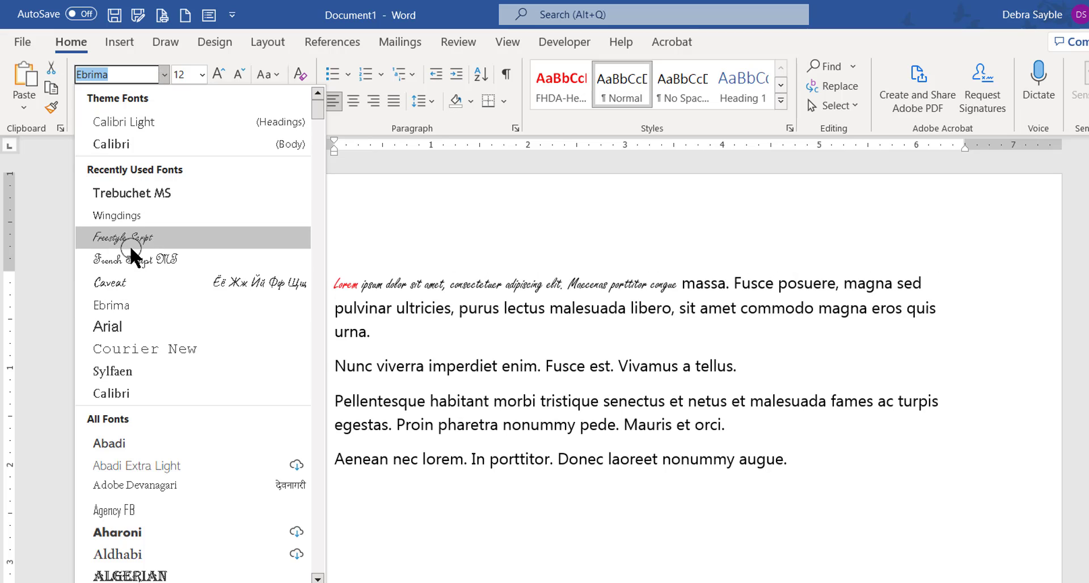
left_click(133, 238)
left_click(514, 311)
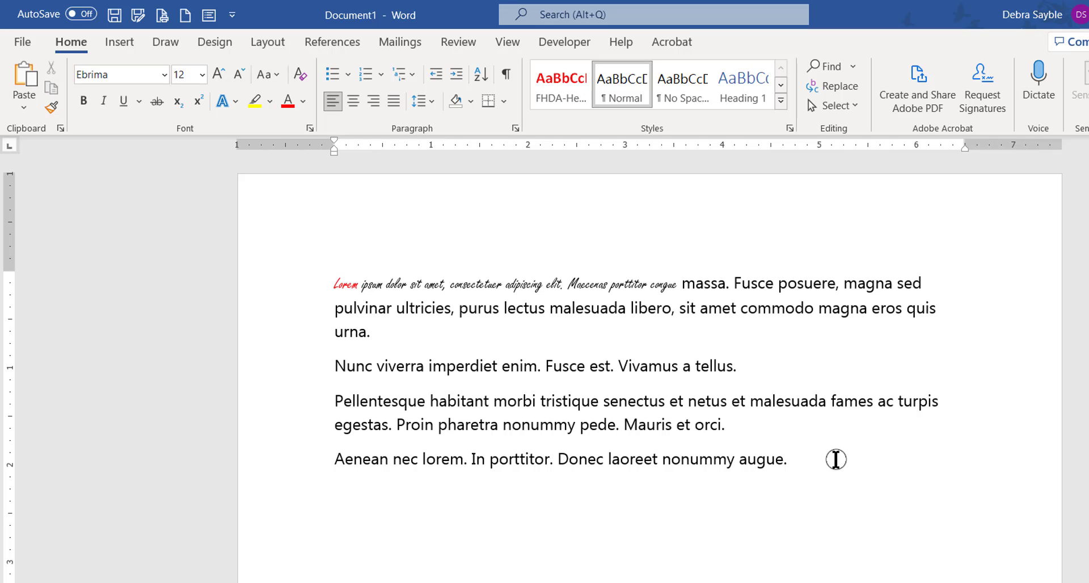
- Delete all the existing placeholder text and enter =lorem(5,4) instead
left_click_drag(301, 261, 558, 574)
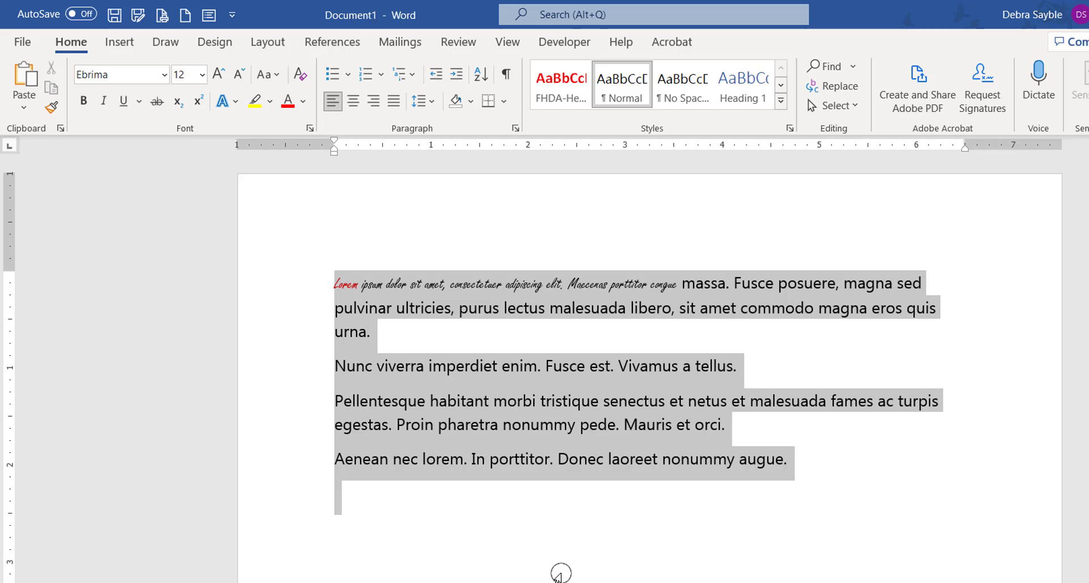
key("Delete")
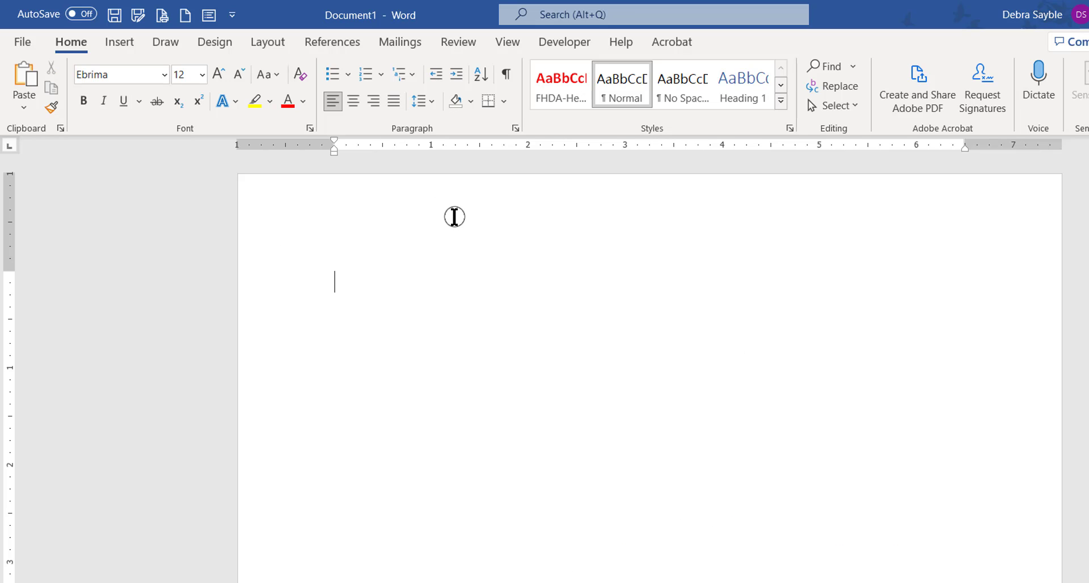
type("=")
type("lorem")
type("(")
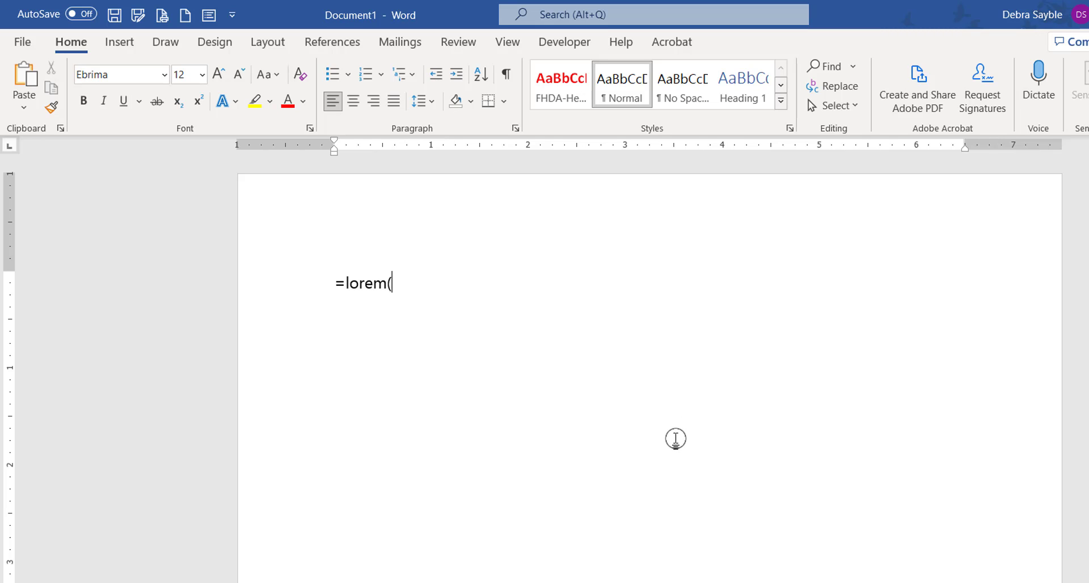
type("5")
type(",")
type("4")
type(")")
- Expand =lorem(5,4) into five paragraphs and scroll through them to check
key("Return")
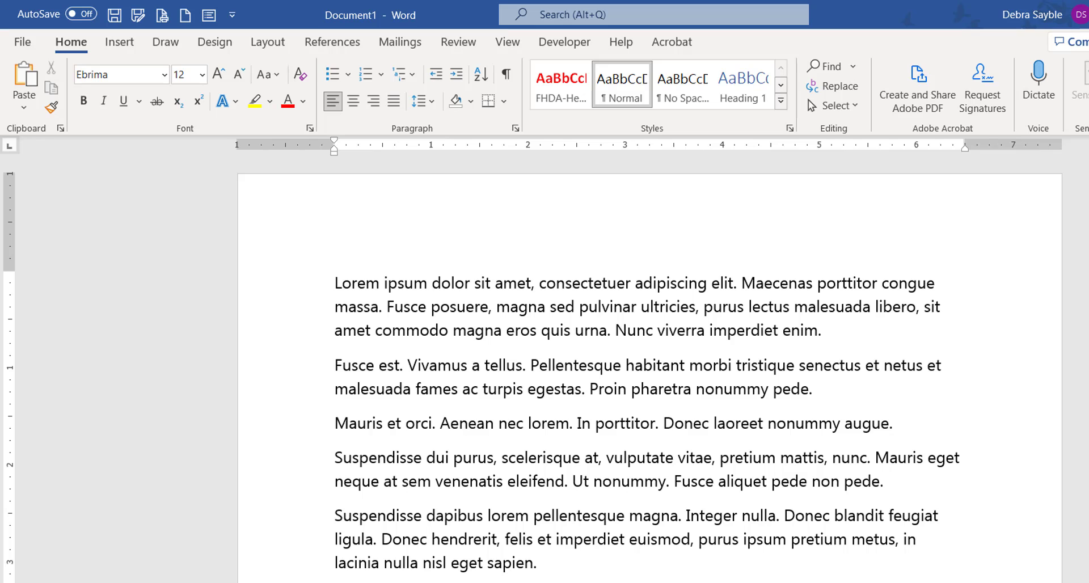
scroll(650, 369, "down", 10)
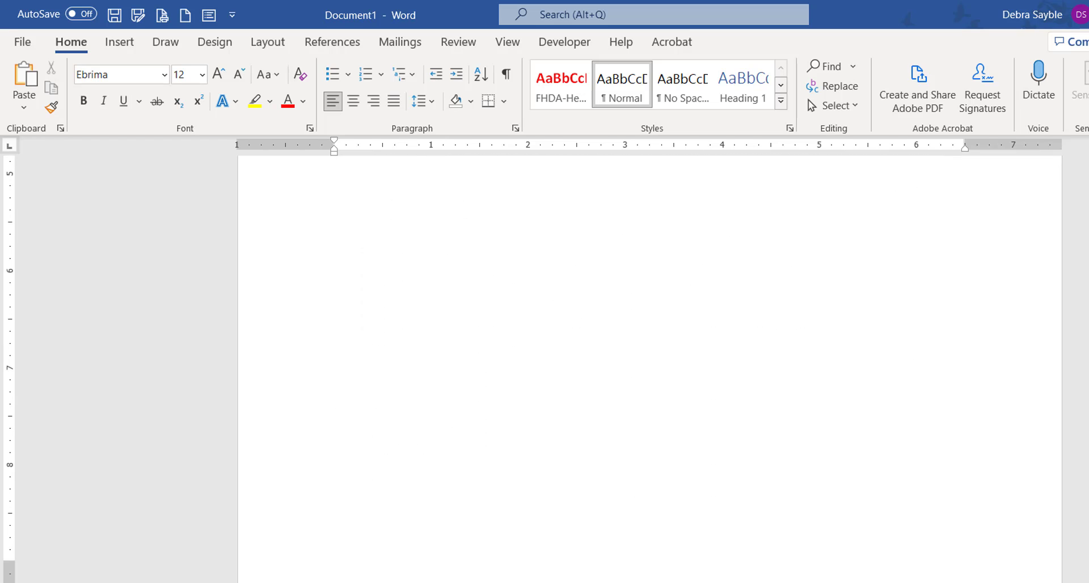
scroll(649, 369, "up", 7)
scroll(649, 369, "up", 3)
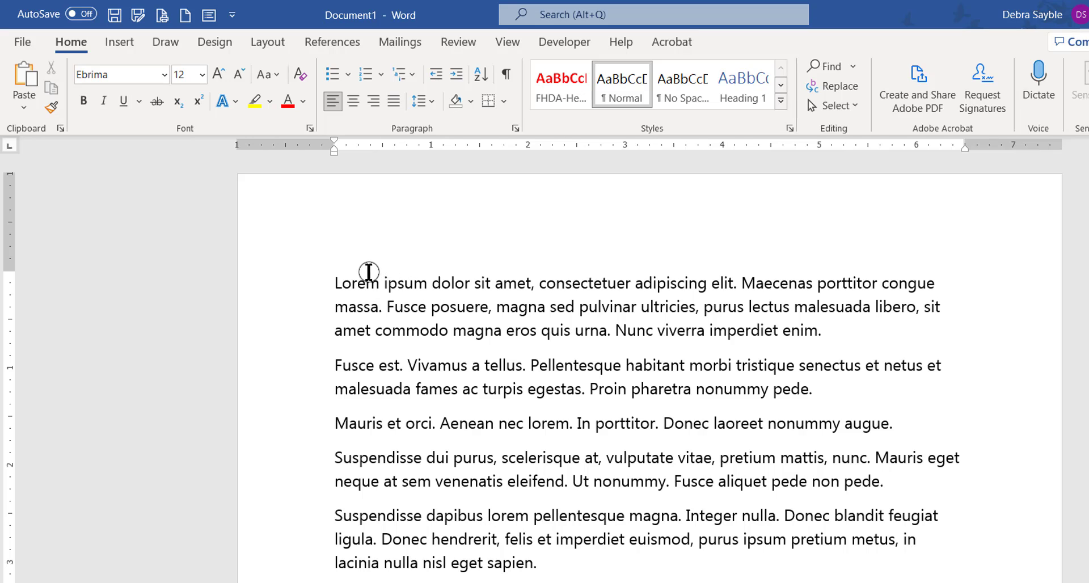
- Select the words 'Lorem ipsum' at the start, then deselect them
left_click(332, 282)
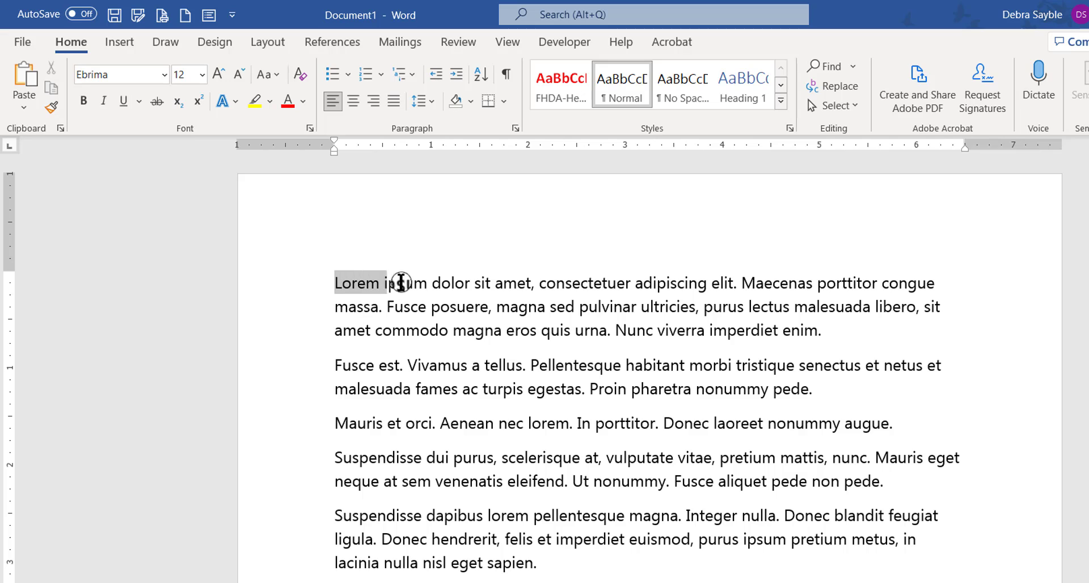
left_click_drag(332, 283, 426, 282)
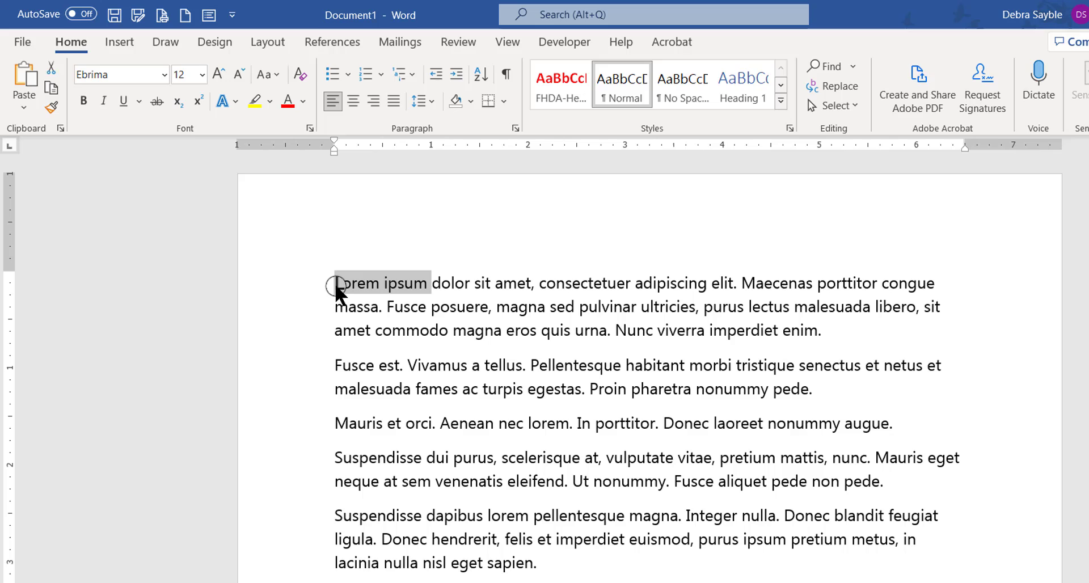
left_click(335, 283)
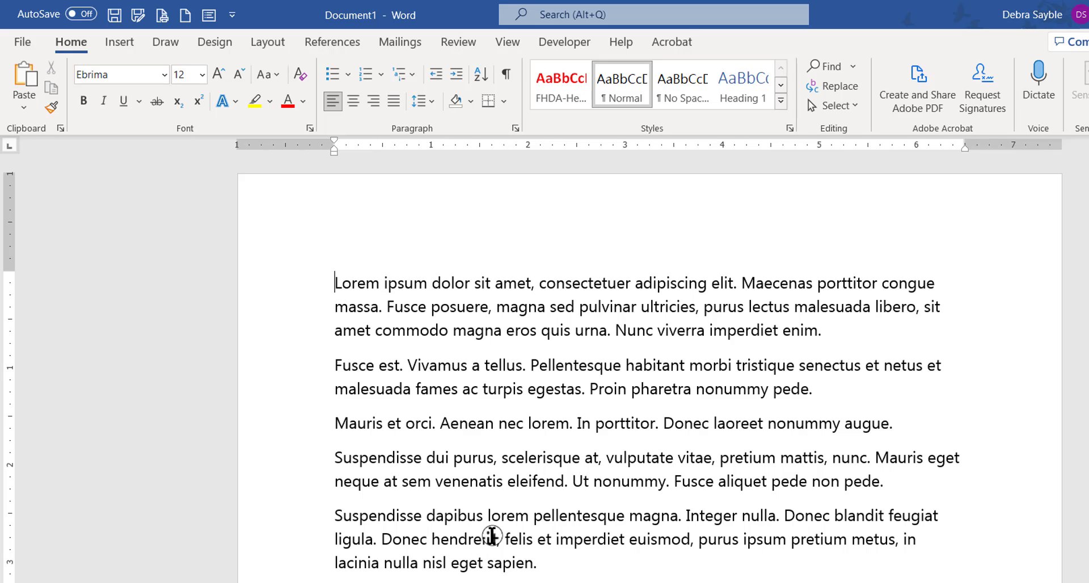